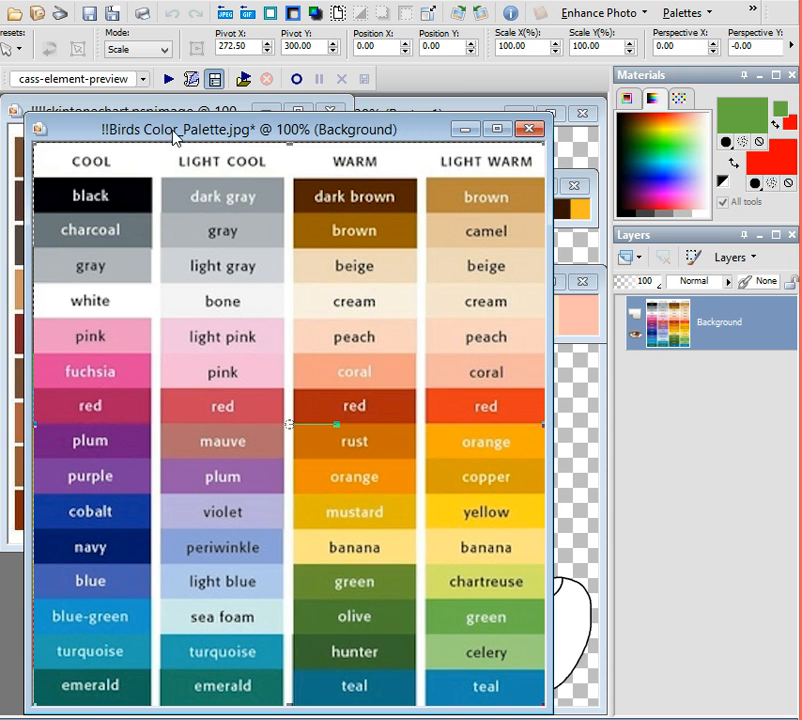
Step: Minimize the Birds Color_Palette.jpg and skintonechart.pspimage windows to clear the workspace around the line drawing
left_click_drag(174, 137, 277, 310)
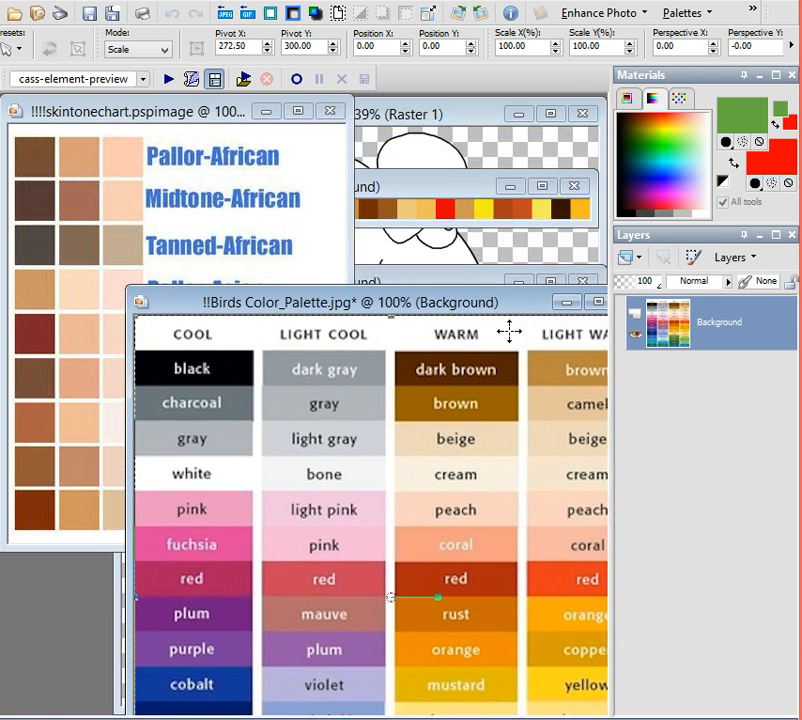
left_click(565, 302)
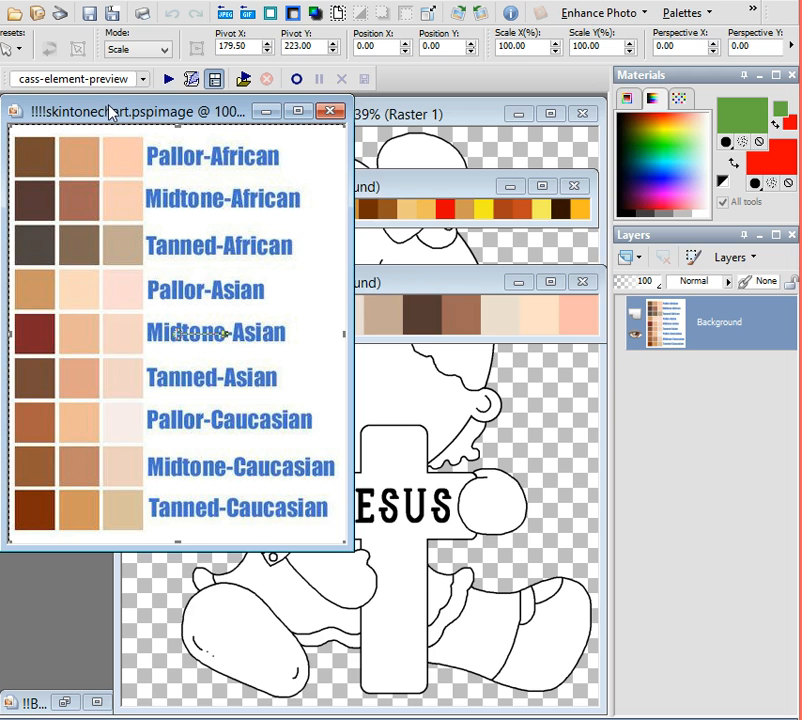
left_click_drag(112, 113, 187, 148)
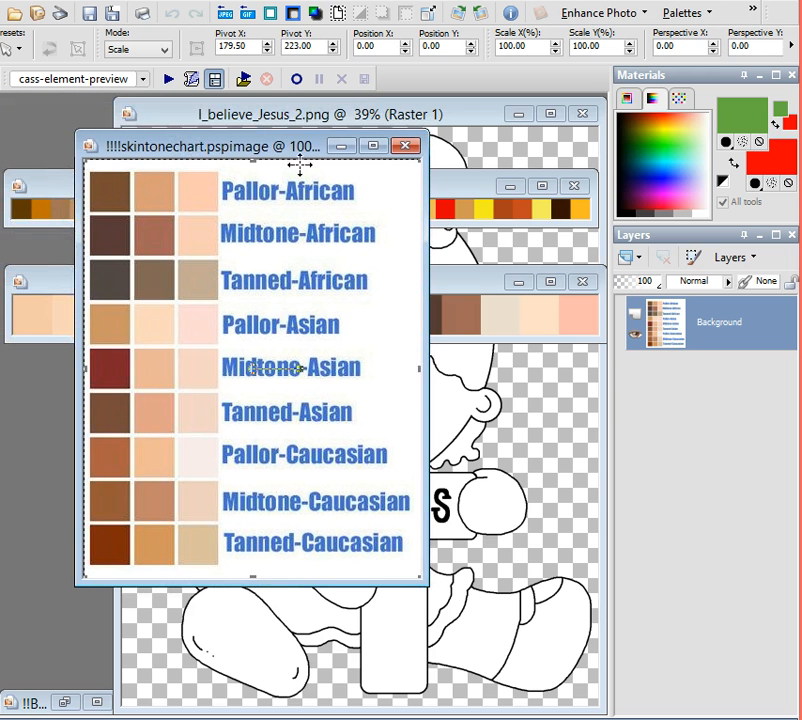
left_click(338, 149)
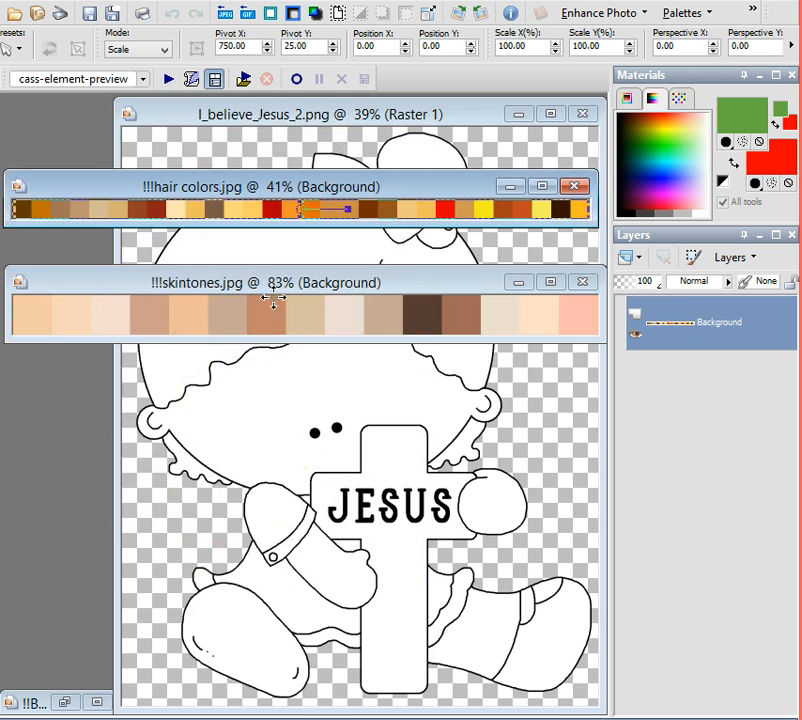
Step: Arrange the hair colors and skintones swatch images one above the other, zoomed out to 30% and 60%
mouse_move(251, 277)
left_mouse_down()
mouse_move(243, 249)
mouse_move(247, 256)
left_mouse_up()
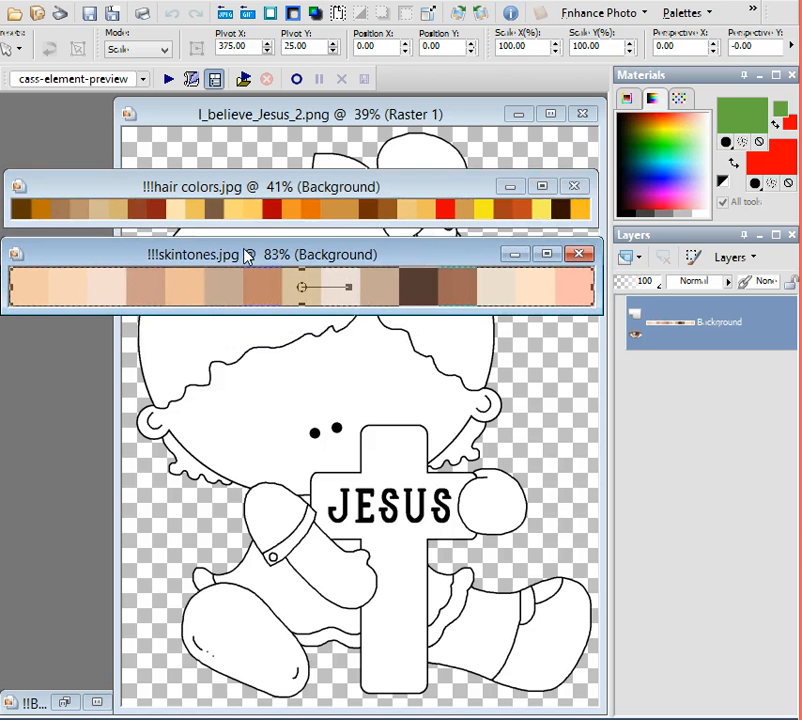
left_click_drag(226, 186, 245, 191)
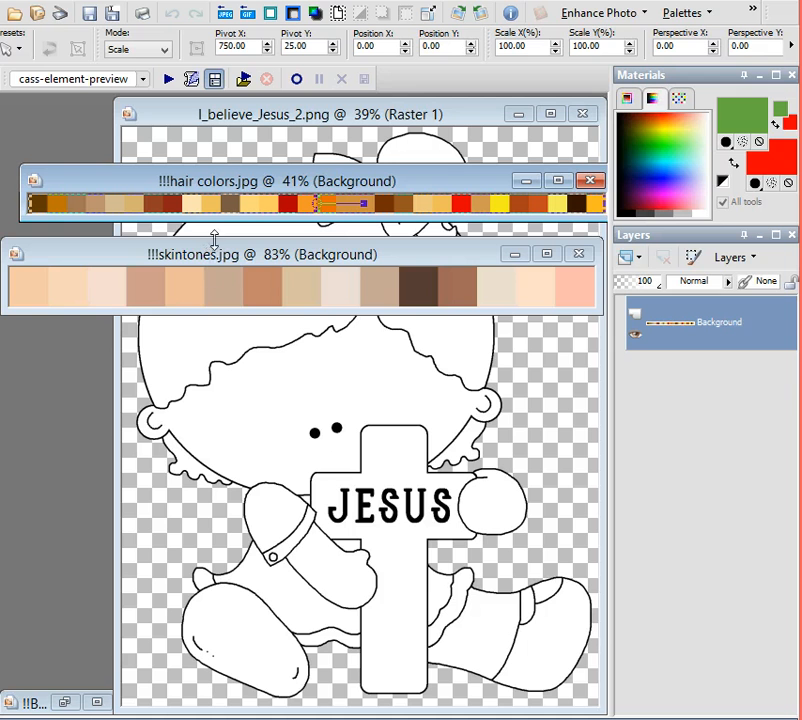
scroll(233, 268, "down", 1)
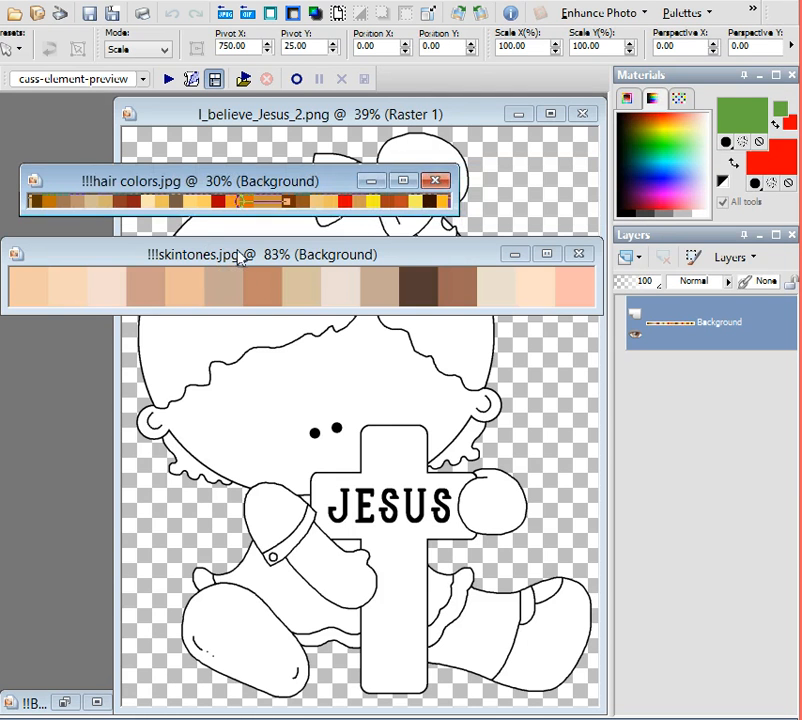
left_click(238, 257)
scroll(238, 265, "down", 2)
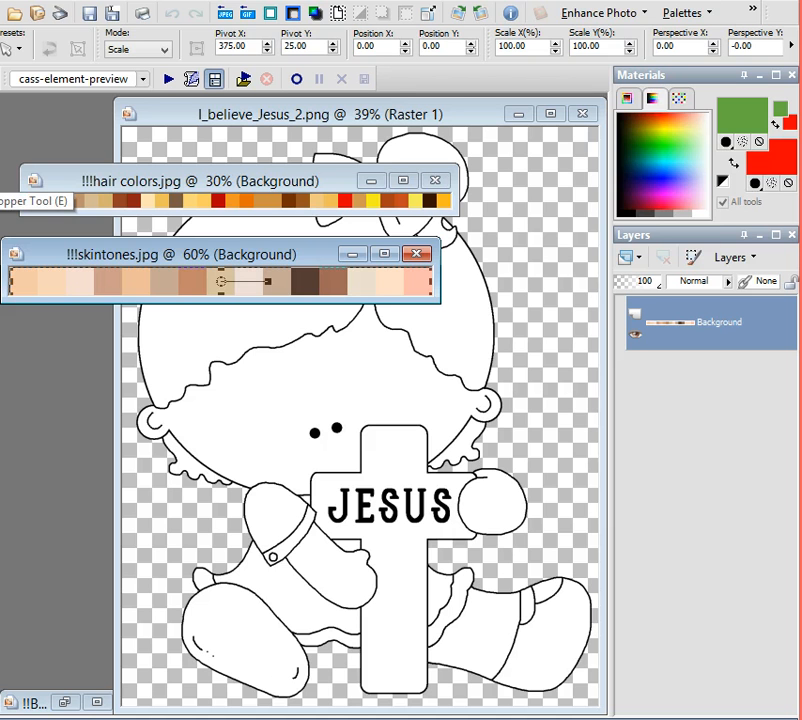
Step: Sample the tan swatch (RGB 239, 191, 153) as foreground and the light peach swatch as background from skintones.jpg with the Dropper tool
key("e")
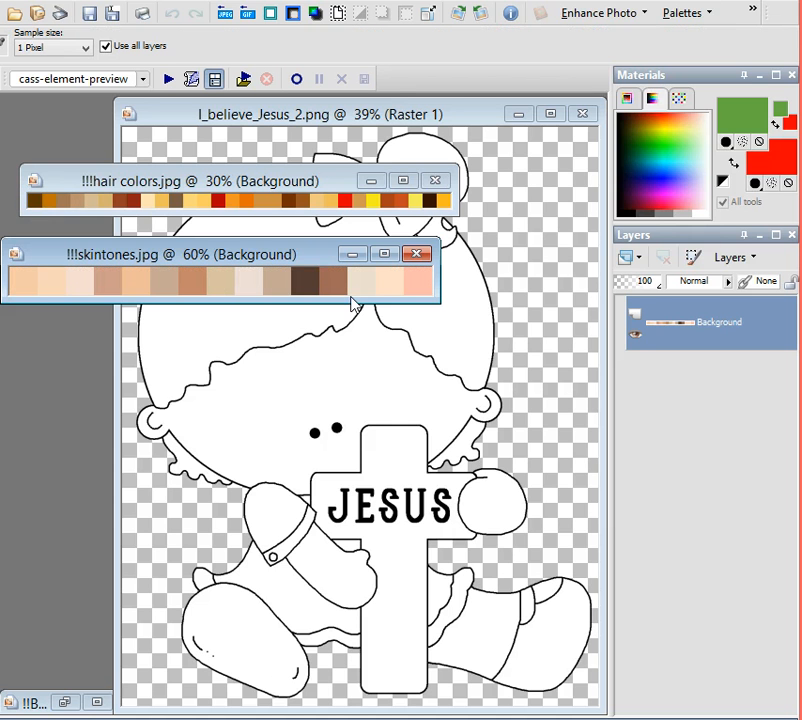
scroll(351, 297, "down", 1)
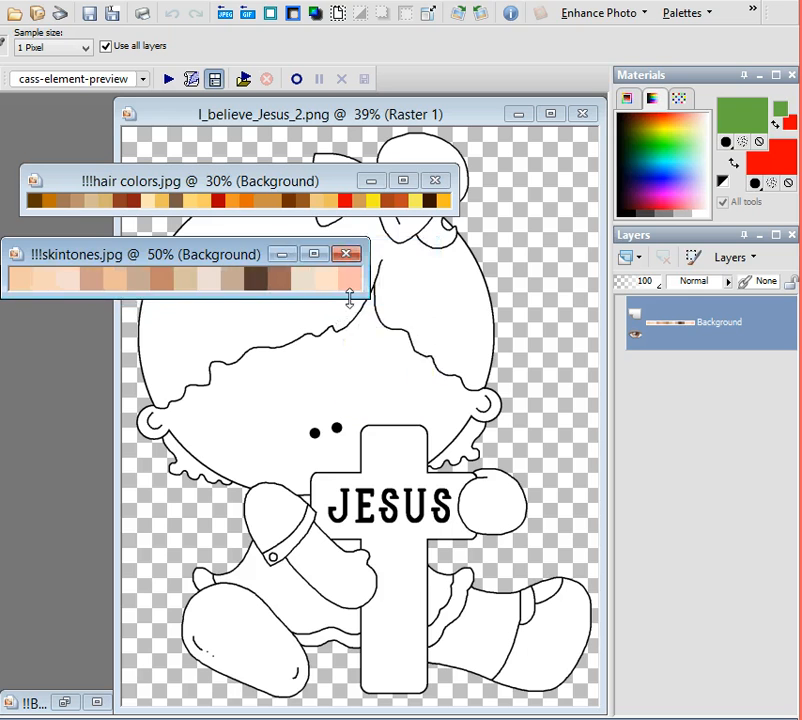
scroll(368, 313, "up", 2)
scroll(460, 328, "up", 1)
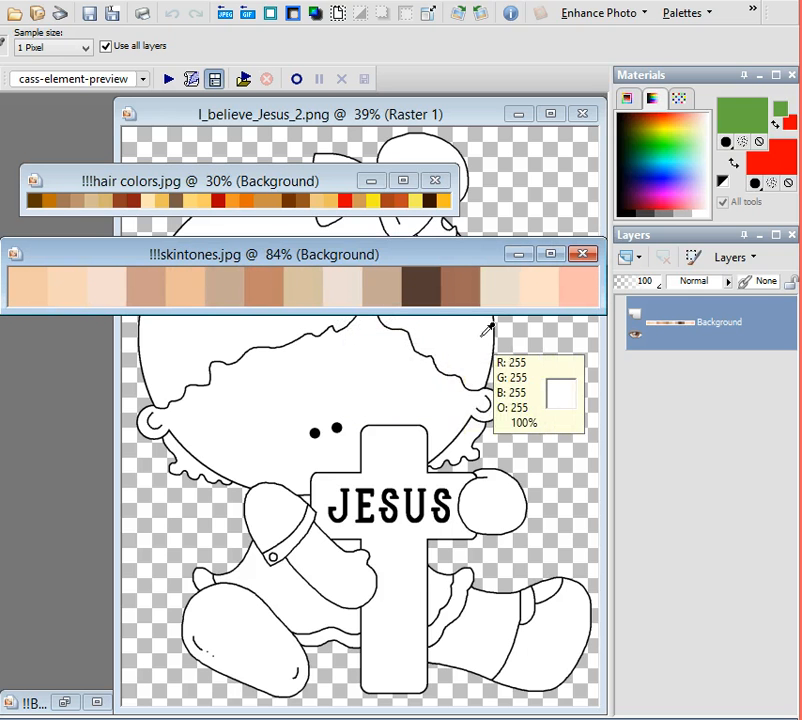
scroll(512, 318, "down", 1)
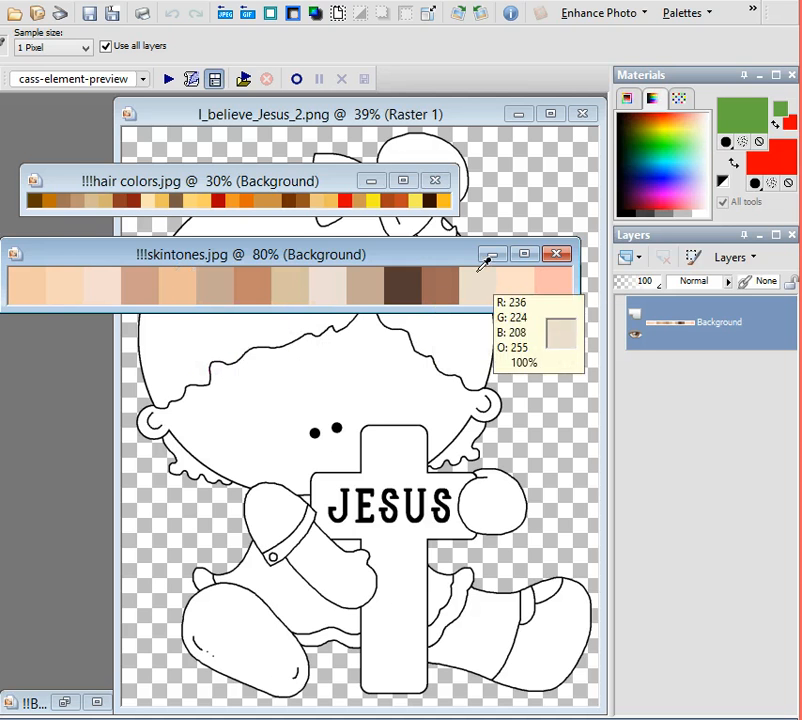
left_click(187, 276)
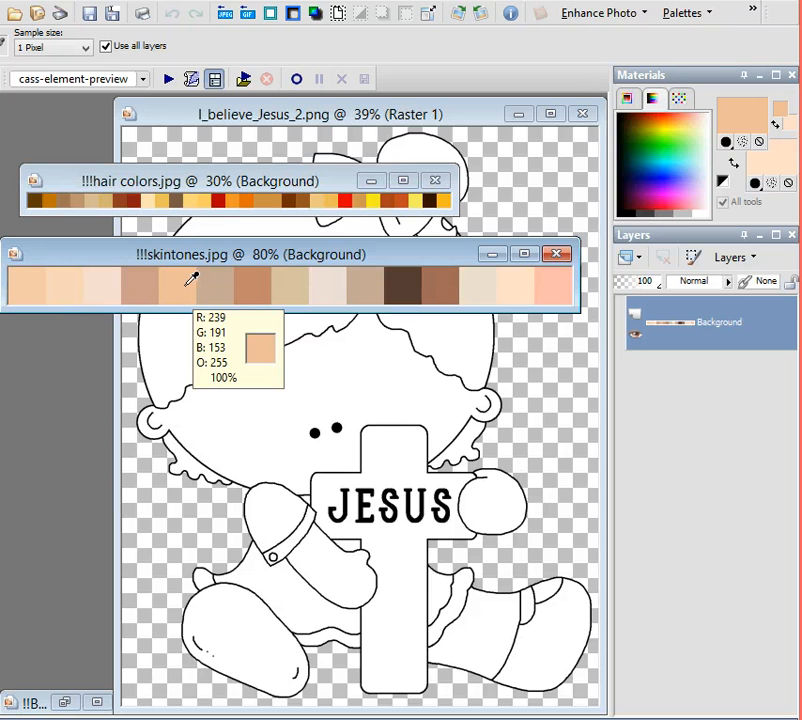
Step: In I_believe_Jesus_2.png, select the face, ears, arm, hand and leg with the Magic Wand at tolerance 101 and flood-fill them light peach
left_click(245, 117)
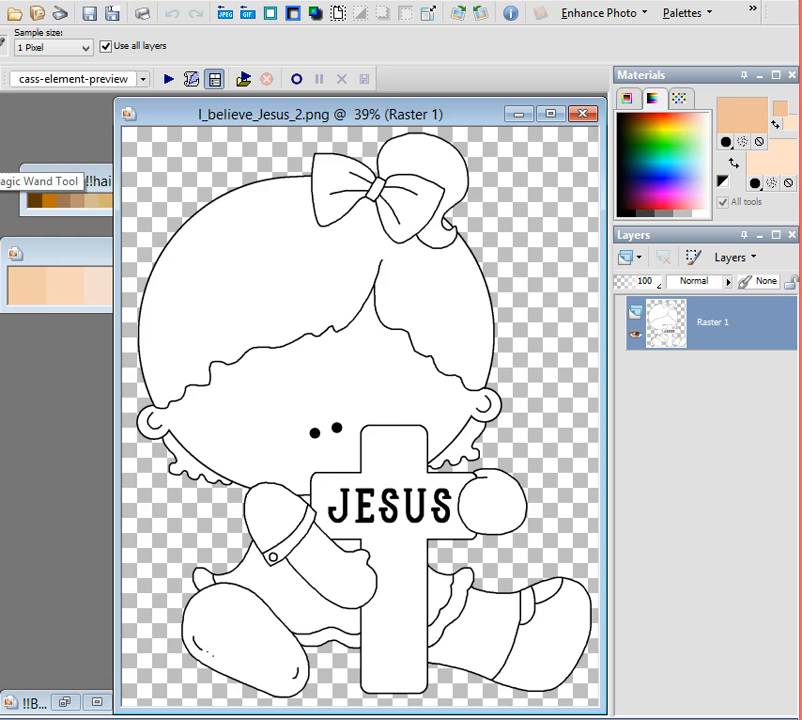
left_click(2, 165)
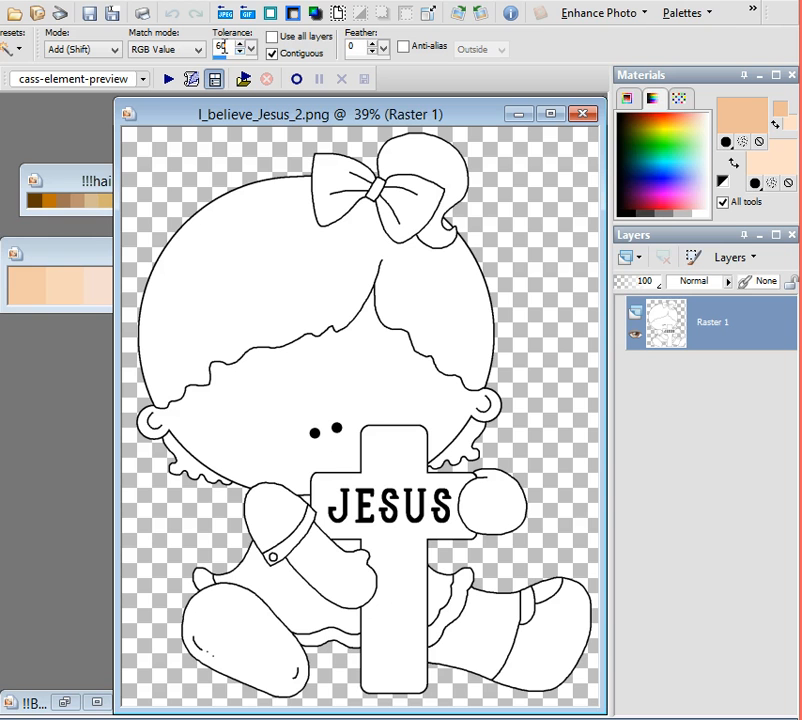
type("101")
left_click(350, 375)
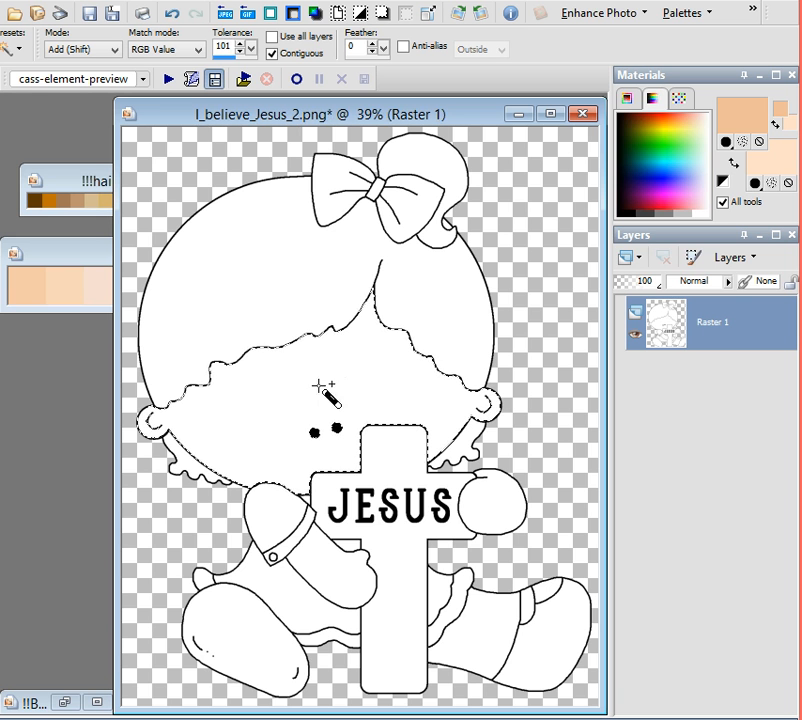
left_click(326, 567)
left_click(498, 508)
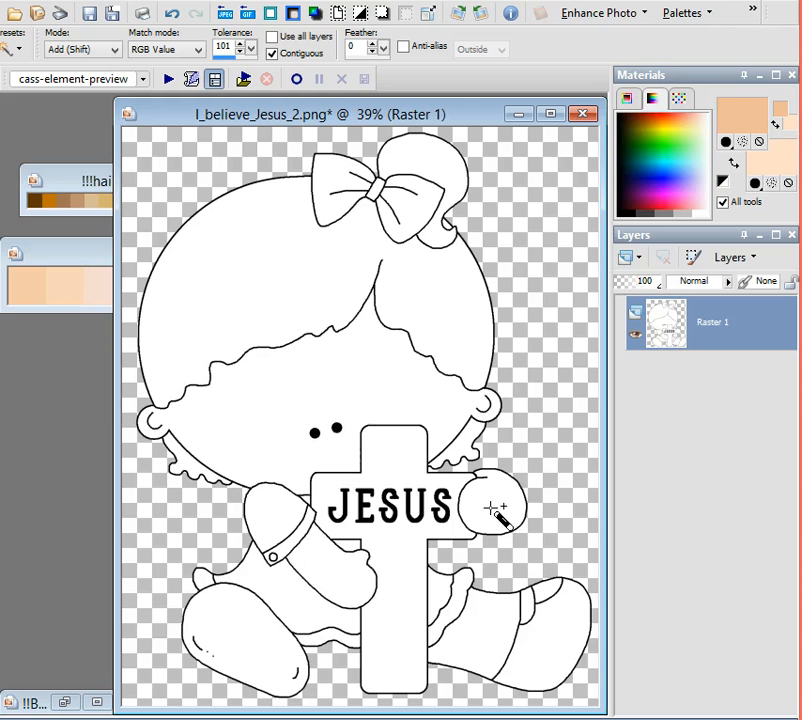
left_click(429, 573)
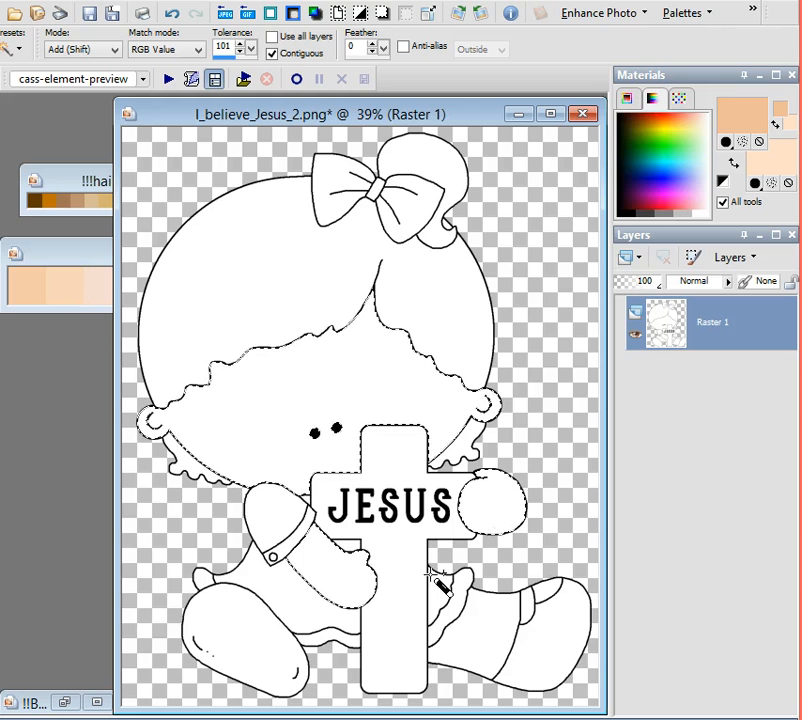
left_click(476, 627)
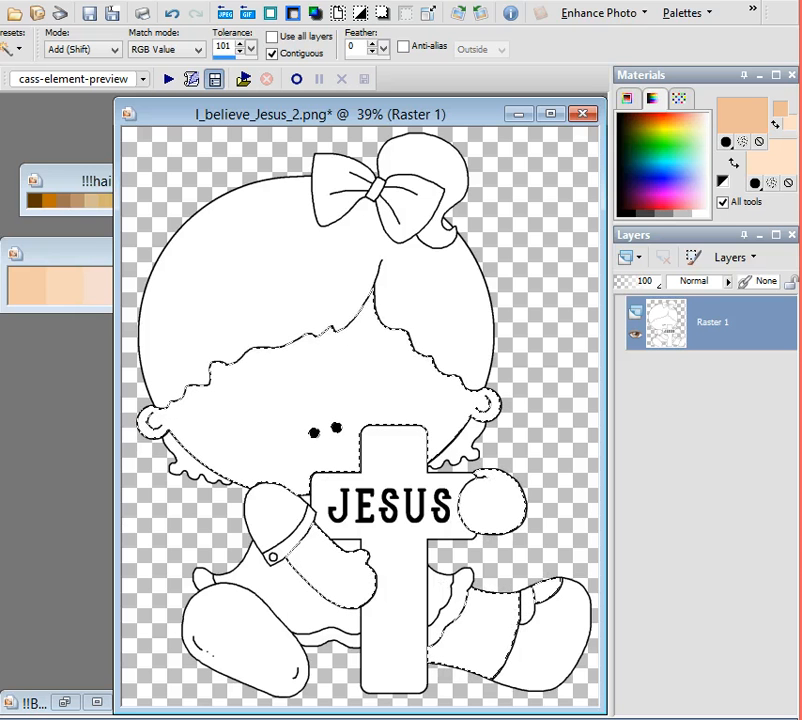
key("f")
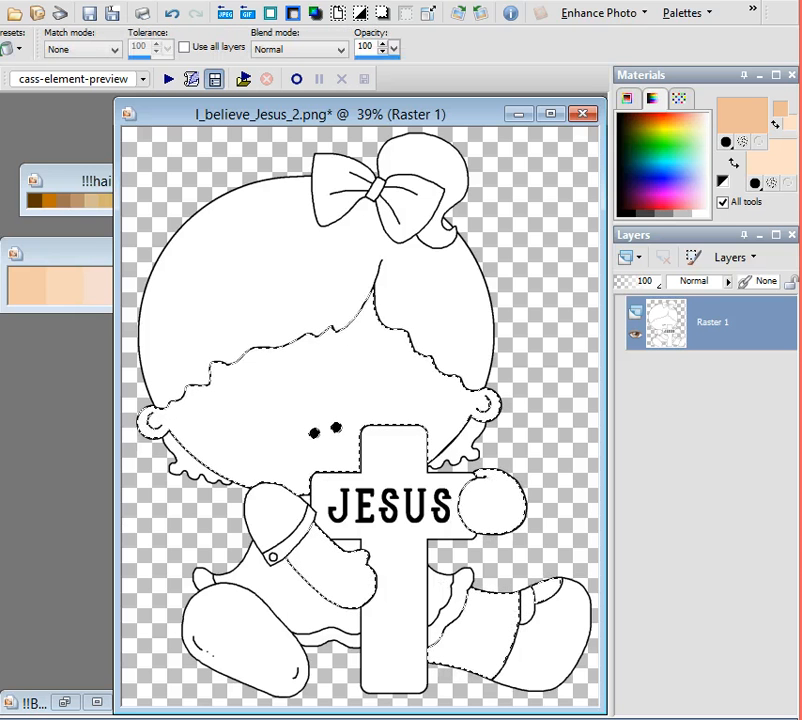
left_click(297, 399)
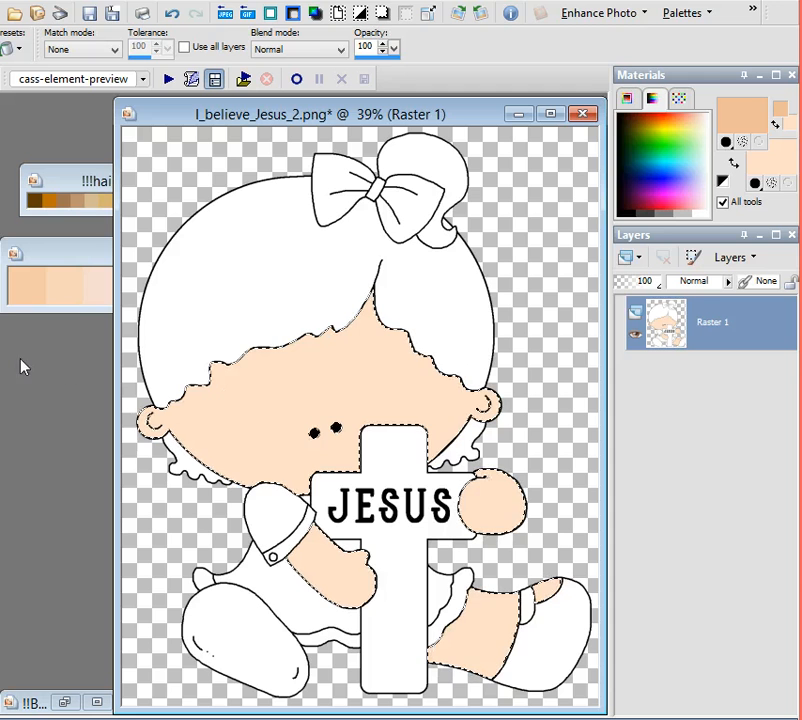
Step: Airbrush tan shading along the edges of the face, ears, arm, hand and leg with brush size 150, hardness 25 and opacity 50
left_click(1, 315)
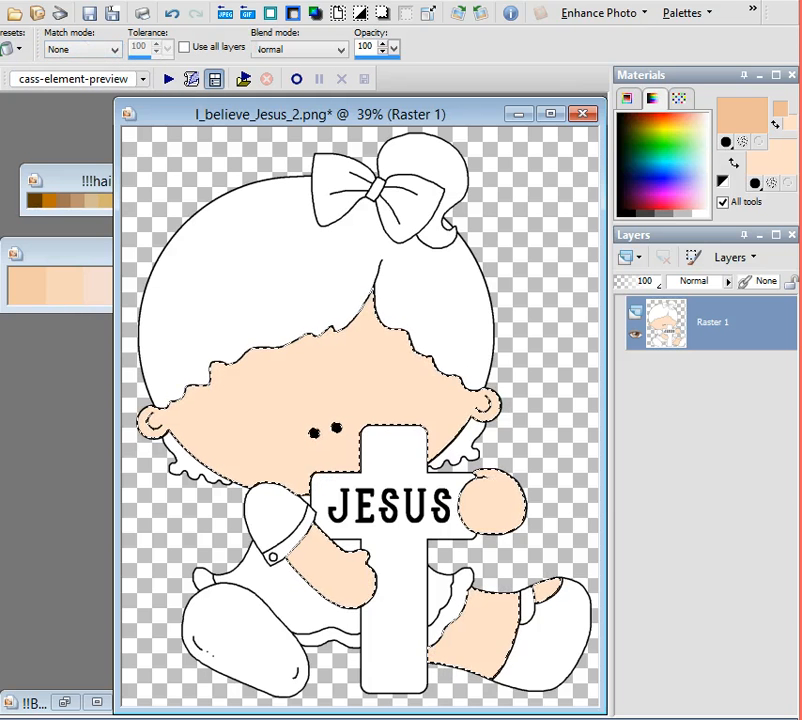
left_click_drag(175, 121, 113, 118)
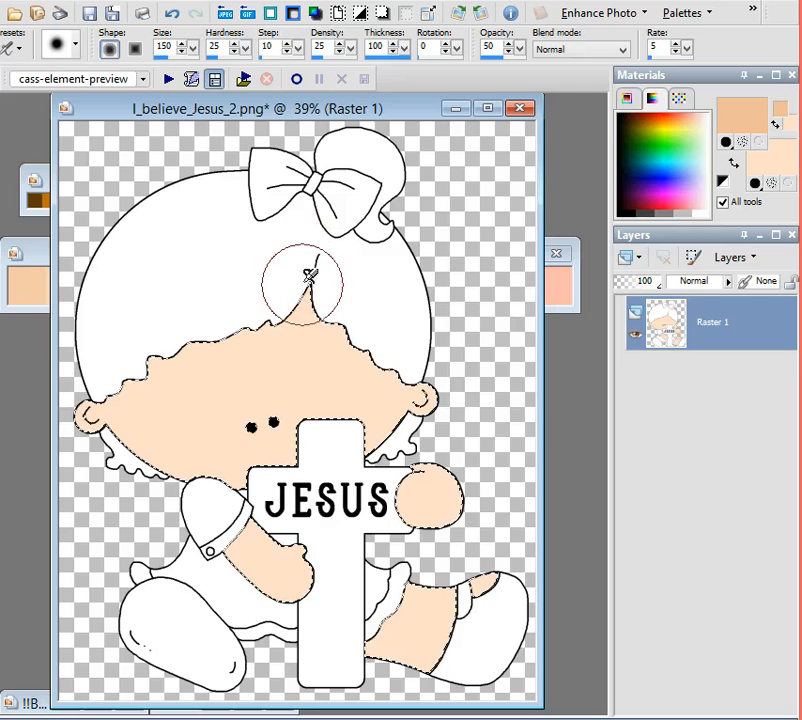
mouse_move(309, 275)
left_mouse_down()
mouse_move(211, 322)
mouse_move(310, 265)
mouse_move(303, 247)
left_mouse_up()
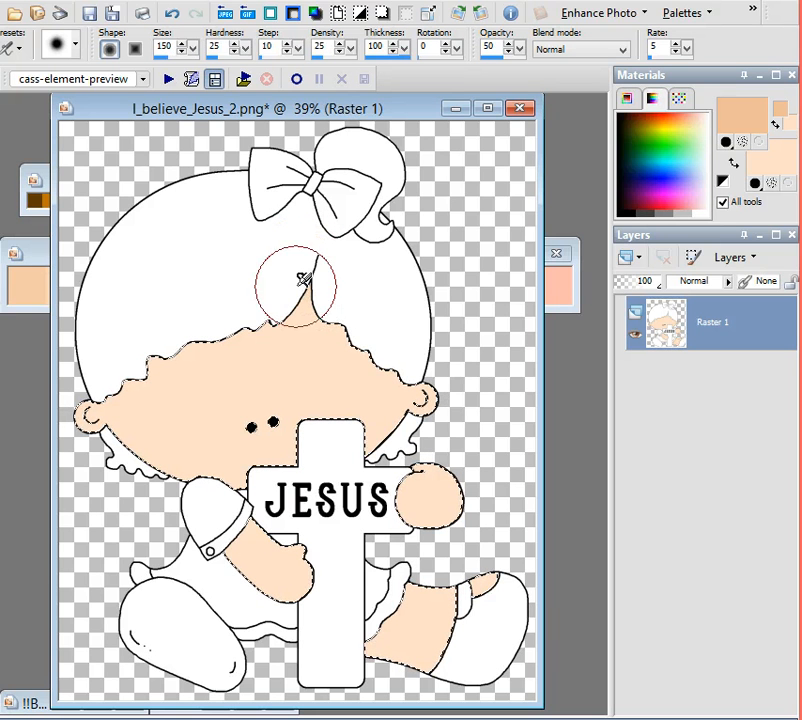
mouse_move(238, 320)
left_mouse_down()
mouse_move(205, 331)
mouse_move(124, 369)
mouse_move(96, 398)
mouse_move(90, 427)
mouse_move(233, 488)
mouse_move(130, 463)
mouse_move(100, 402)
mouse_move(165, 482)
mouse_move(207, 595)
mouse_move(219, 572)
mouse_move(212, 546)
mouse_move(297, 592)
mouse_move(314, 595)
mouse_move(334, 575)
mouse_move(462, 632)
mouse_move(372, 608)
mouse_move(365, 640)
mouse_move(463, 665)
mouse_move(427, 576)
left_mouse_up()
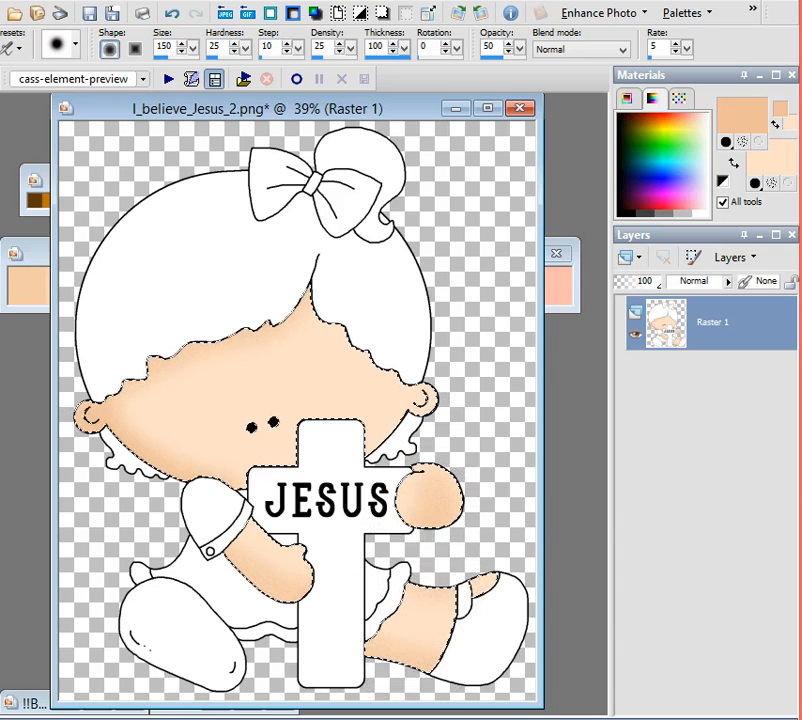
mouse_move(381, 327)
left_mouse_down()
mouse_move(347, 322)
mouse_move(325, 305)
mouse_move(376, 353)
mouse_move(431, 357)
mouse_move(448, 376)
mouse_move(452, 387)
mouse_move(403, 445)
mouse_move(290, 460)
mouse_move(258, 425)
left_mouse_up()
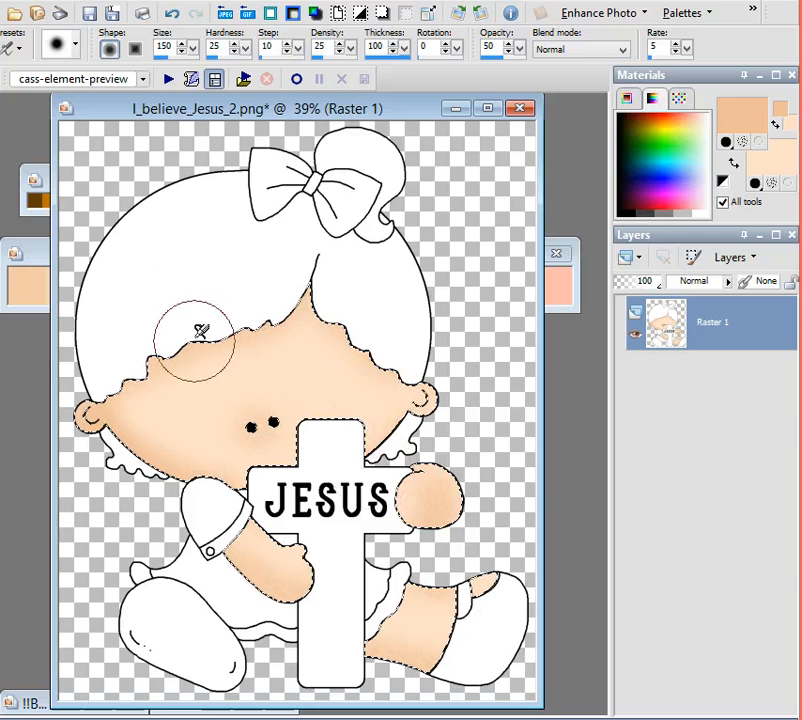
Step: Sample the pink swatch at the end of the skintones.jpg strip as the foreground color with the Dropper tool
left_click(33, 256)
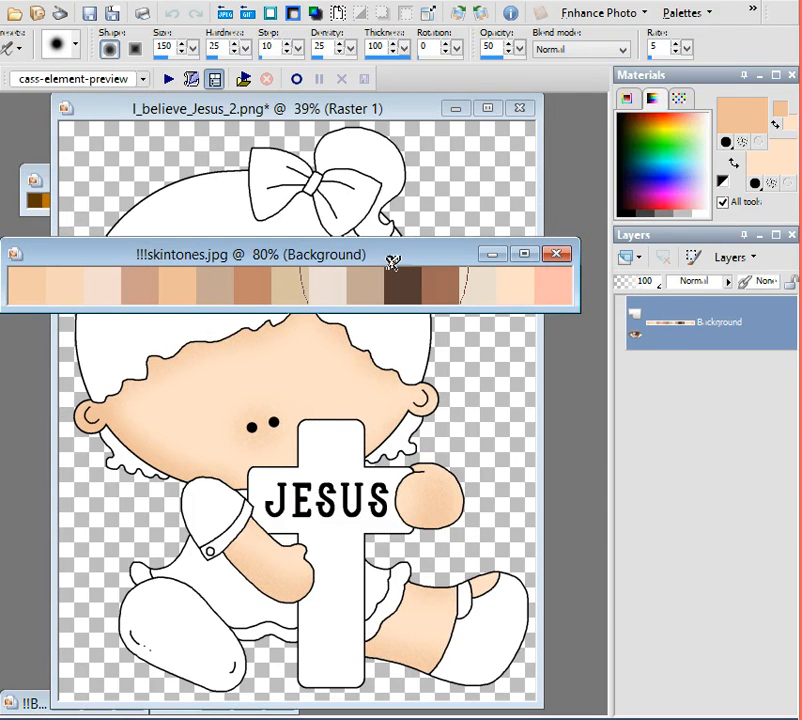
scroll(388, 266, "down", 1)
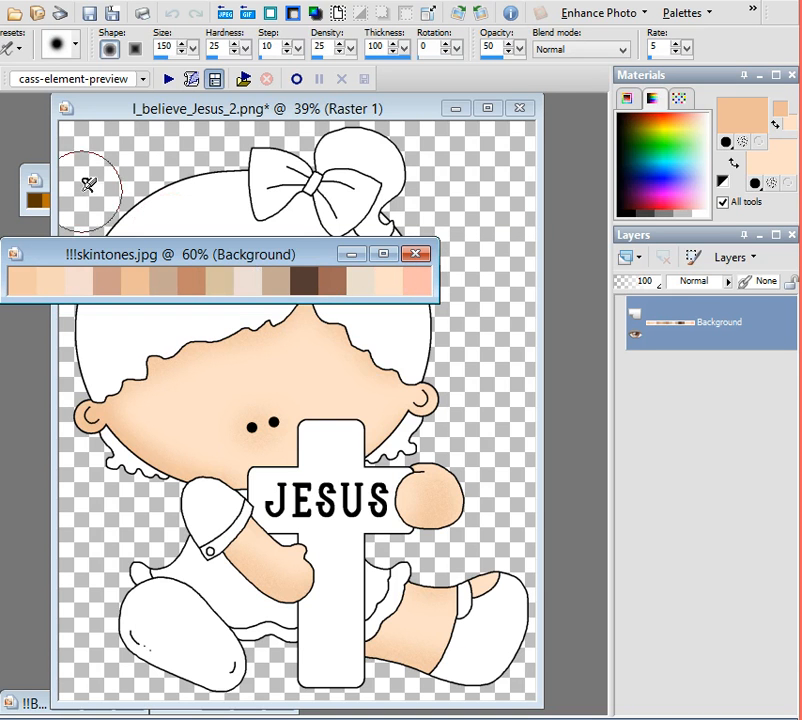
key("e")
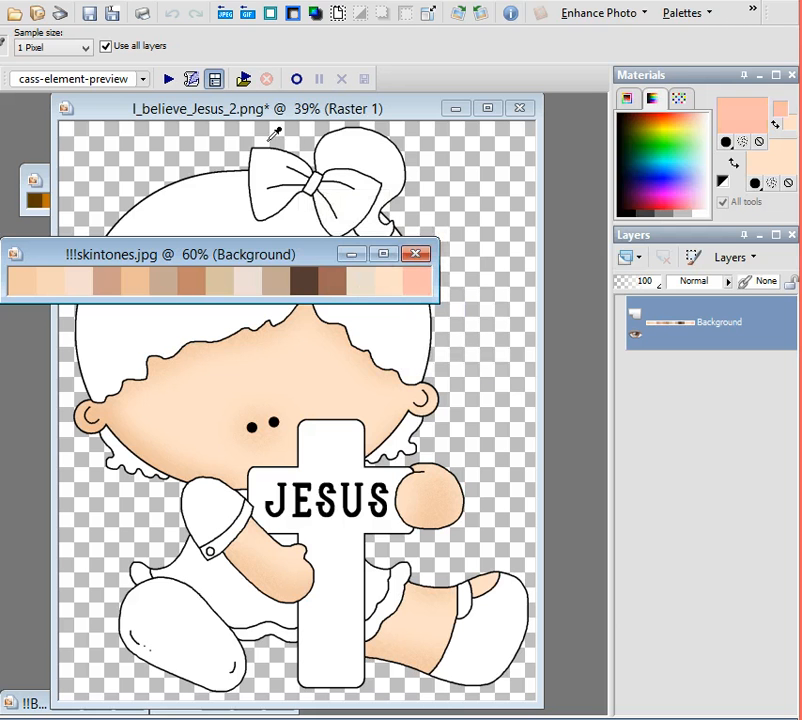
Step: Airbrush pink blush onto both cheeks, the arm and the leg of the selected skin with the size 150 brush
left_click(252, 112)
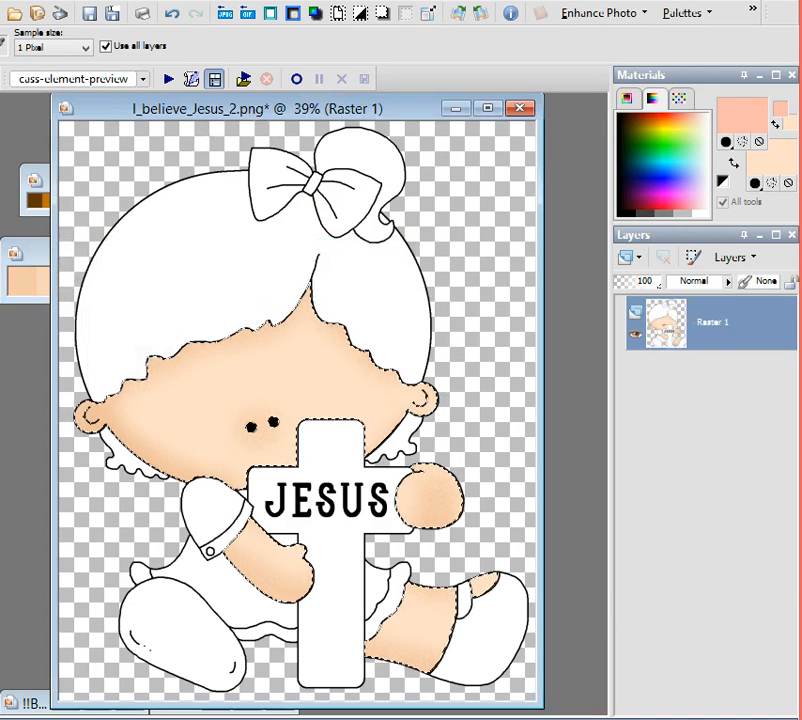
left_click(0, 320)
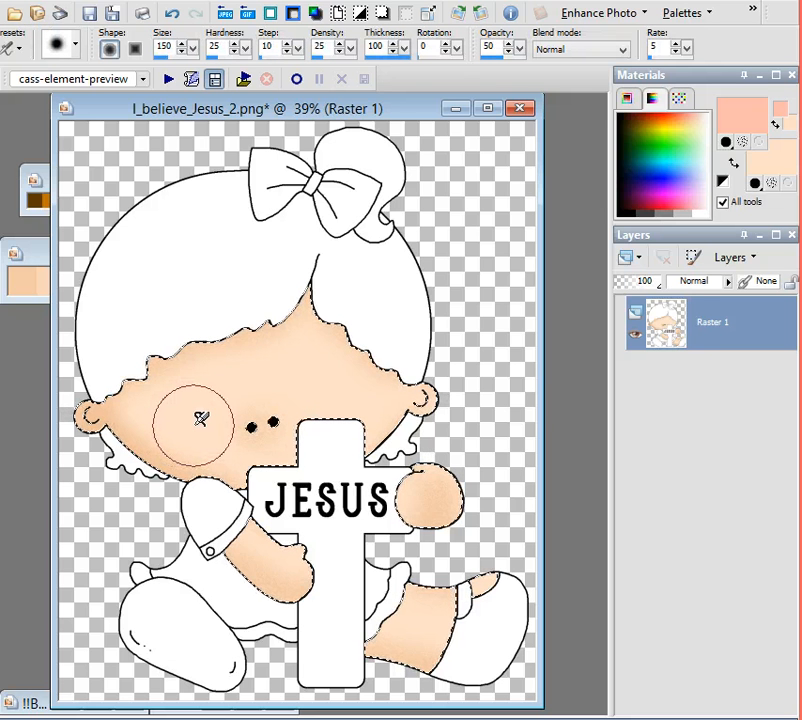
left_click(274, 424)
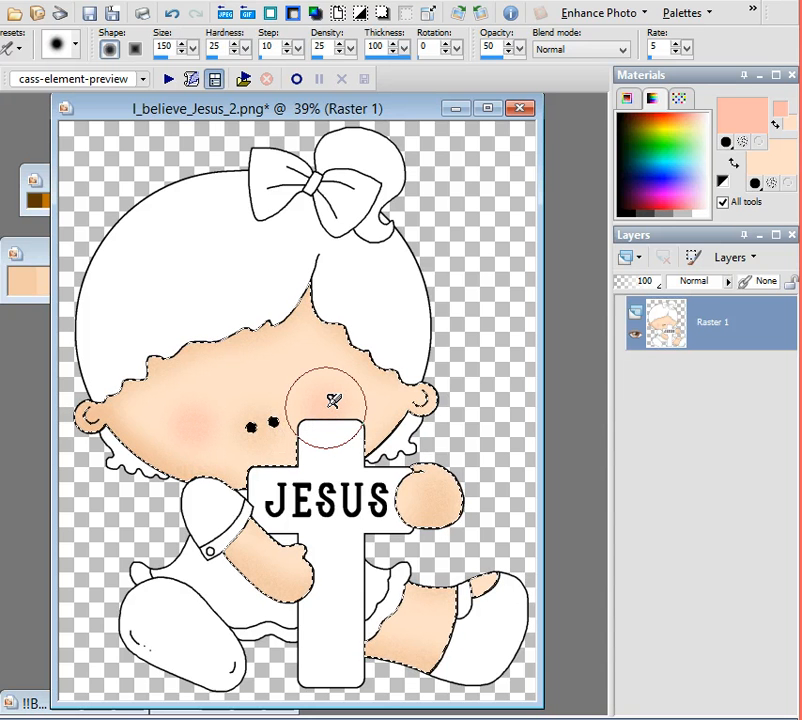
left_click(333, 400)
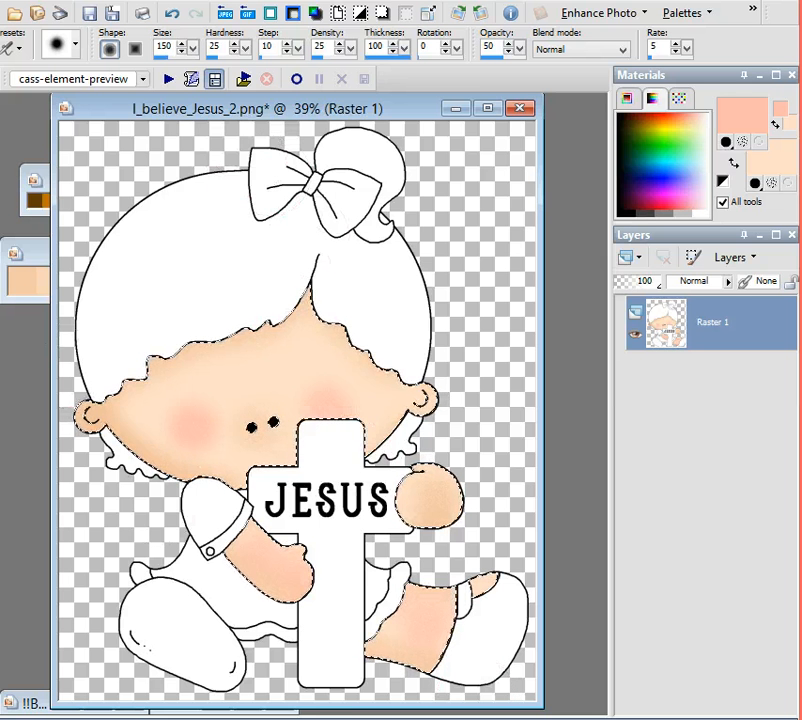
Step: Add 5% Gaussian noise, without Monochrome, to the selected skin areas of the drawing
left_click(192, 1)
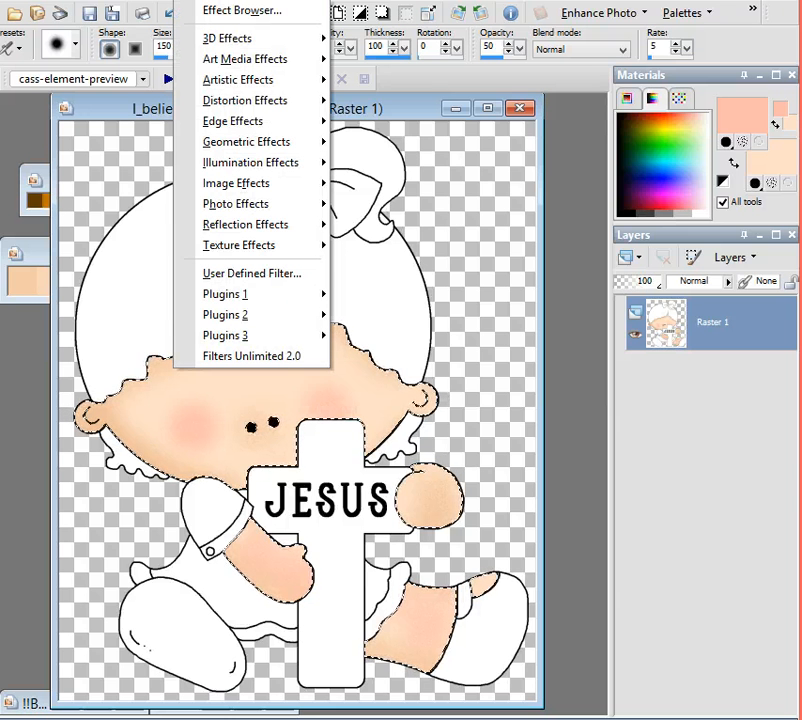
mouse_move(140, 1)
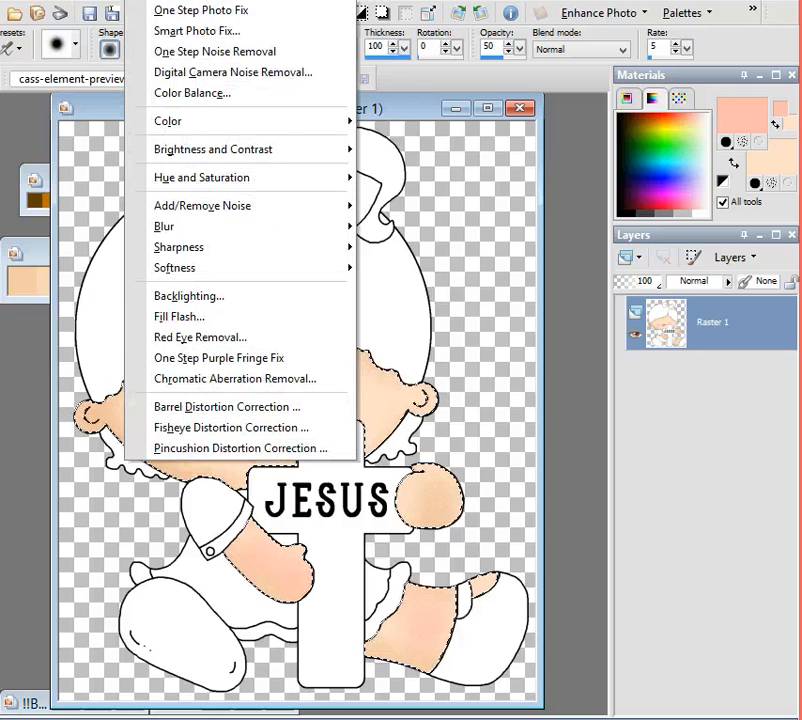
mouse_move(243, 208)
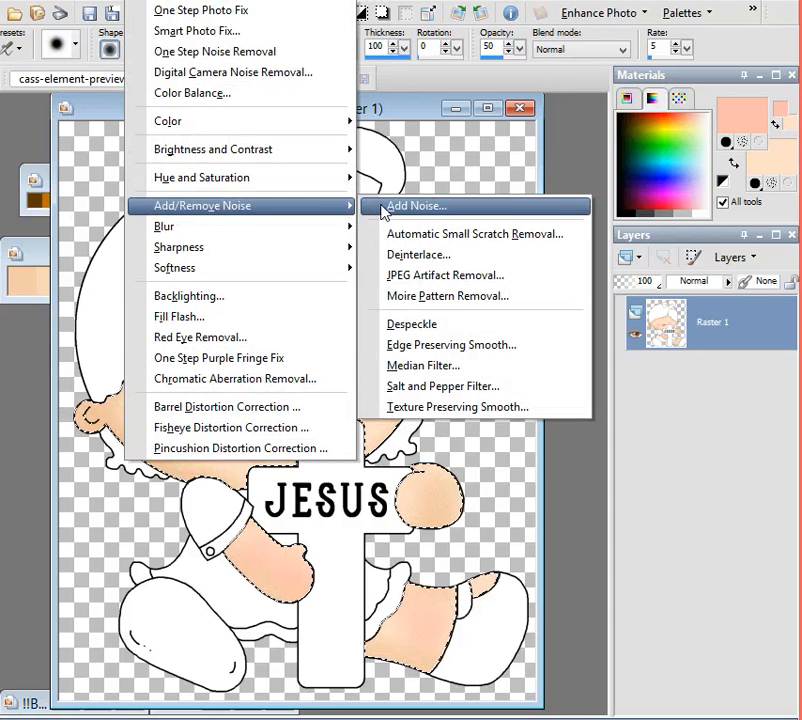
left_click(370, 210)
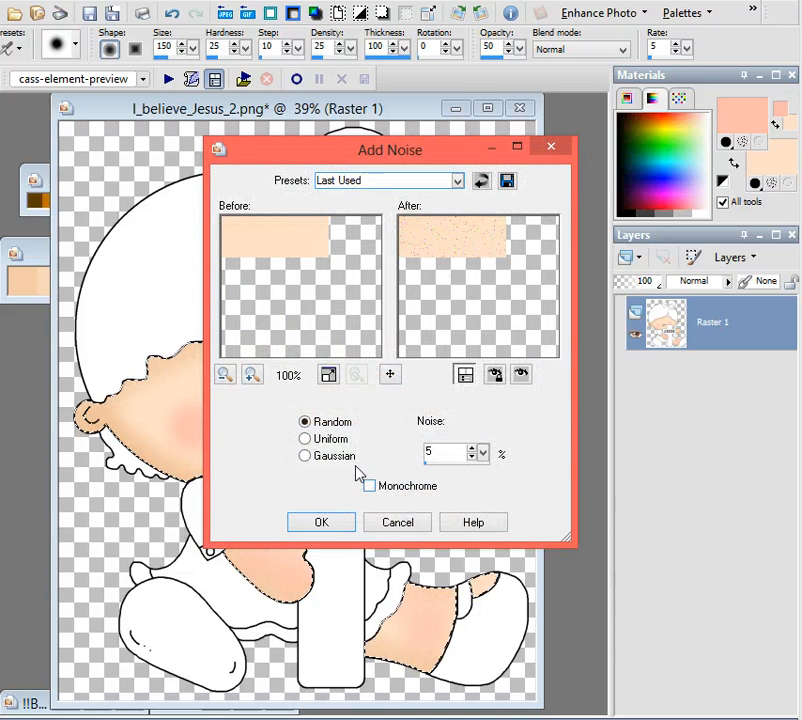
left_click(305, 456)
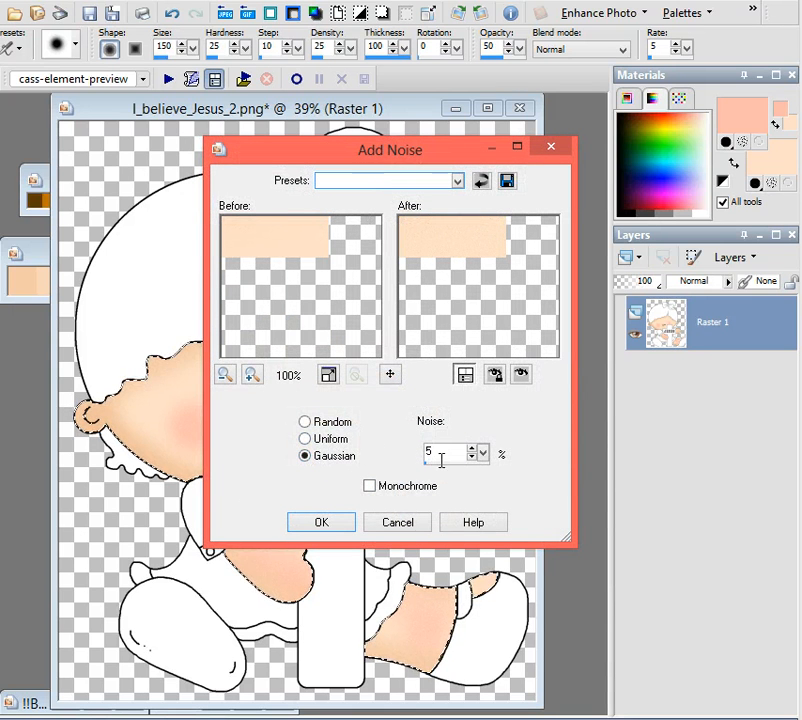
left_click(330, 525)
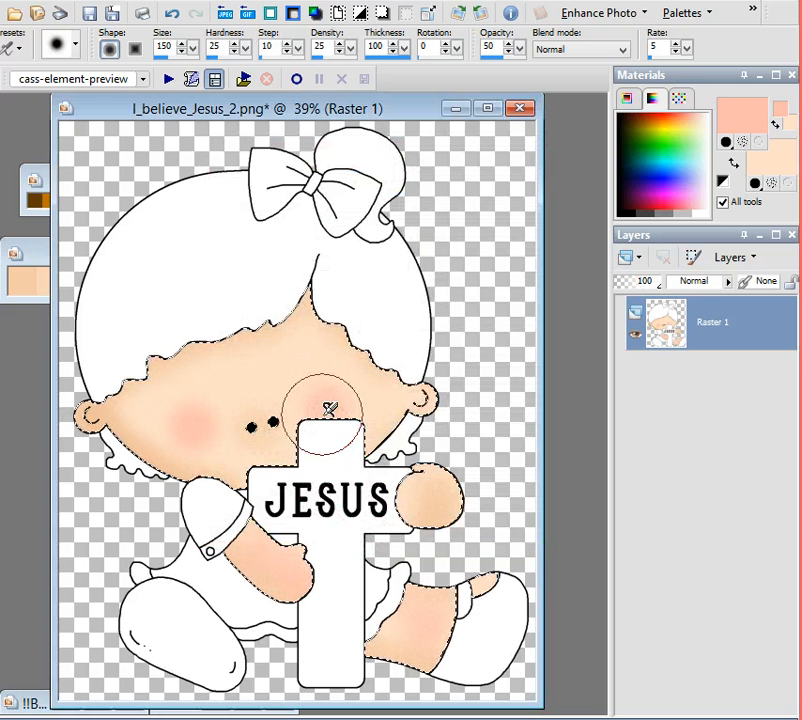
Step: Inspect the noise texture on the face and clear the selection around the skin areas
scroll(319, 401, "up", 1)
scroll(319, 399, "up", 5)
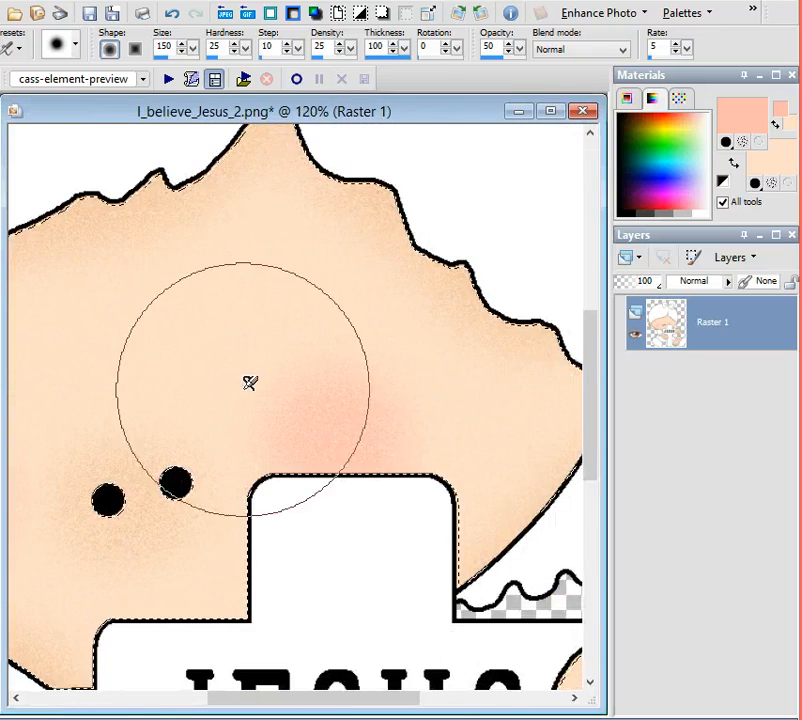
scroll(262, 400, "down", 5)
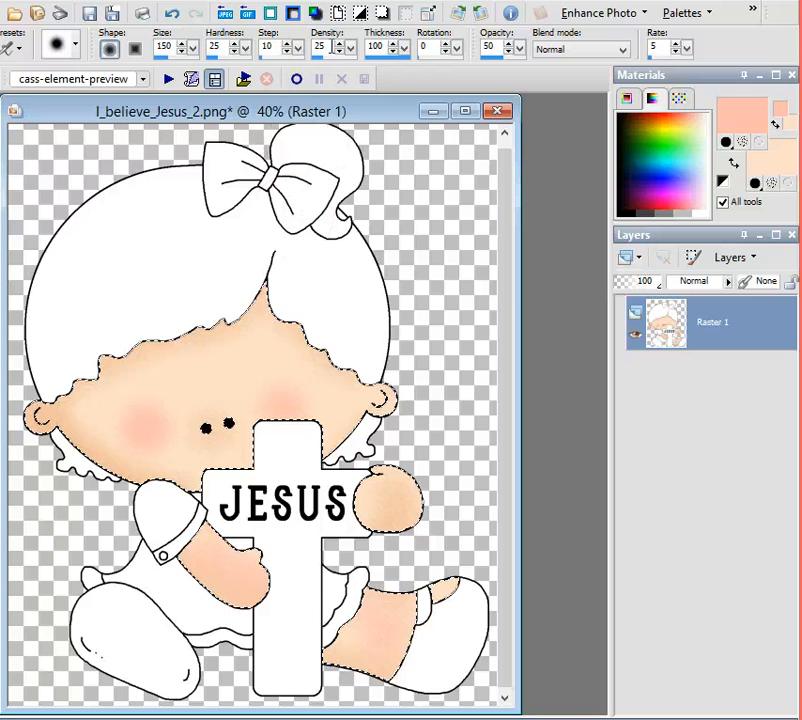
left_click(350, 2)
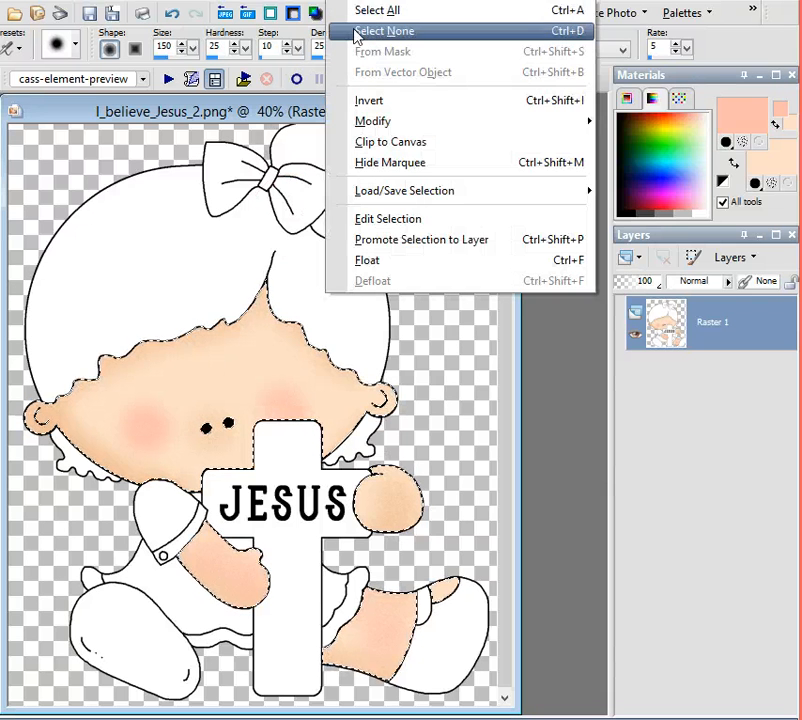
left_click(355, 32)
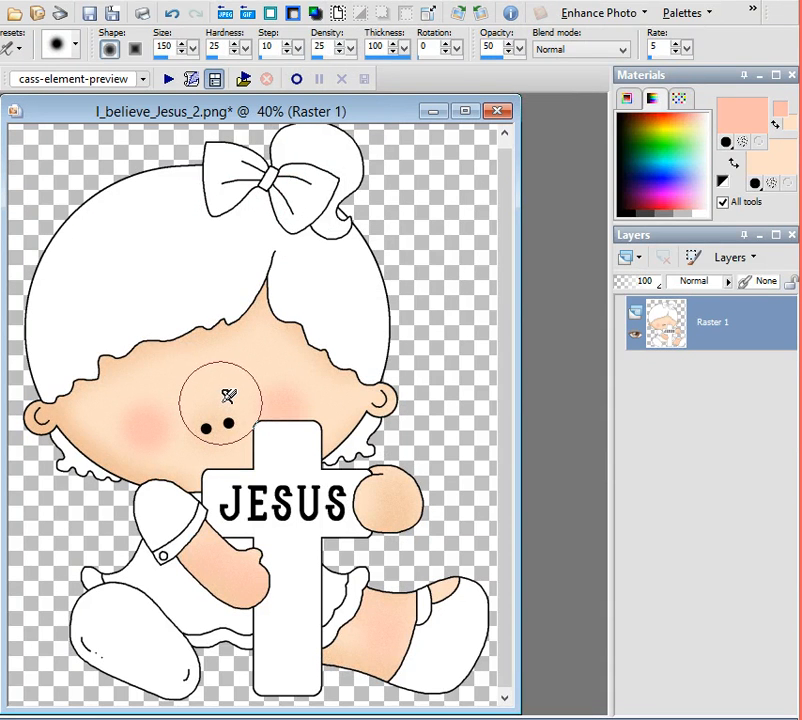